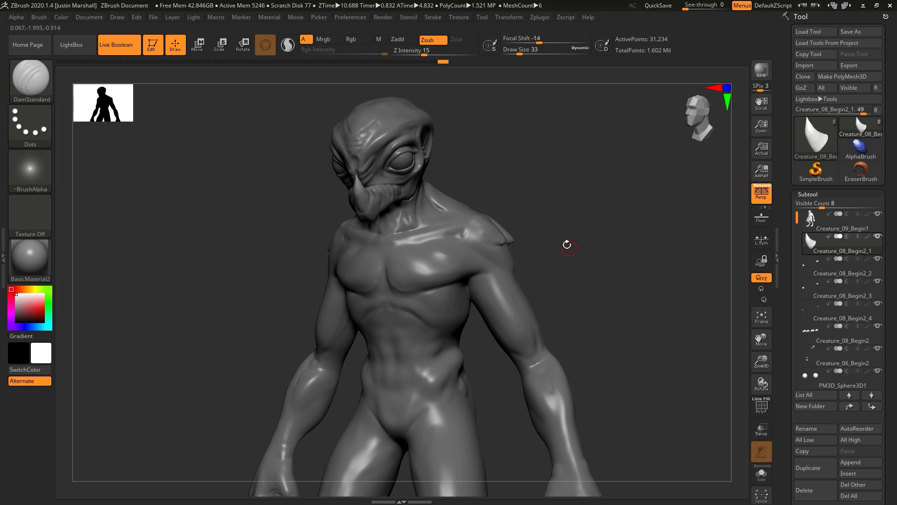
Step: Select the creature body subtool and paint a mask around its elbows and knees
click(835, 229)
drag(548, 196, 562, 212)
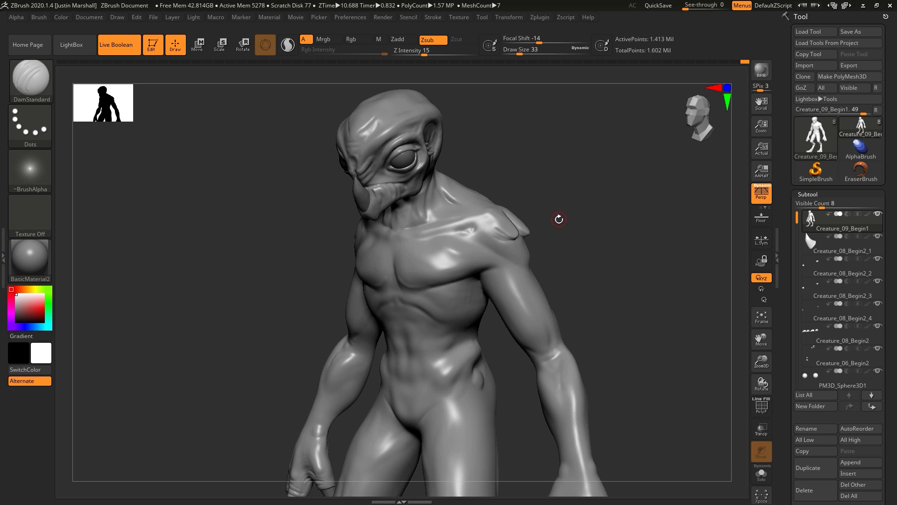
mouse_move(561, 242)
mouse_down()
mouse_move(579, 238)
mouse_move(538, 250)
mouse_move(547, 247)
mouse_up()
alt+drag(490, 330, 461, 304)
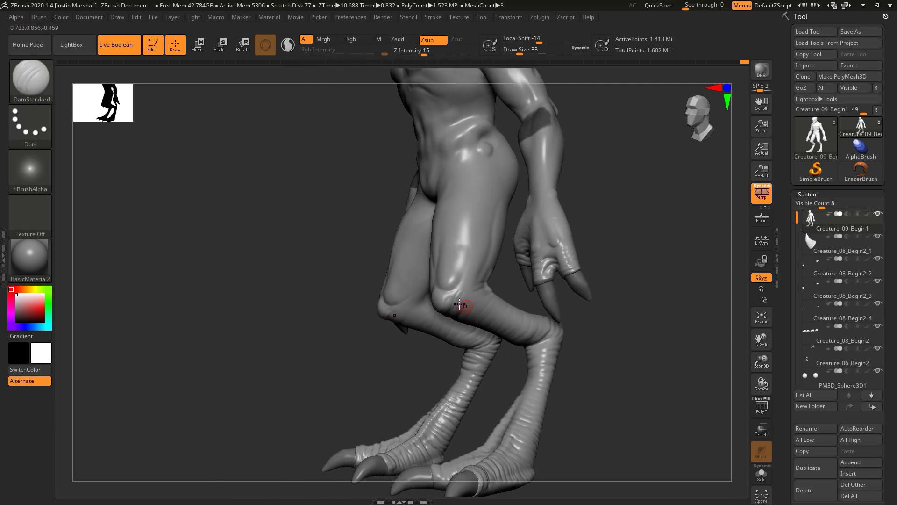
key(ctrl)
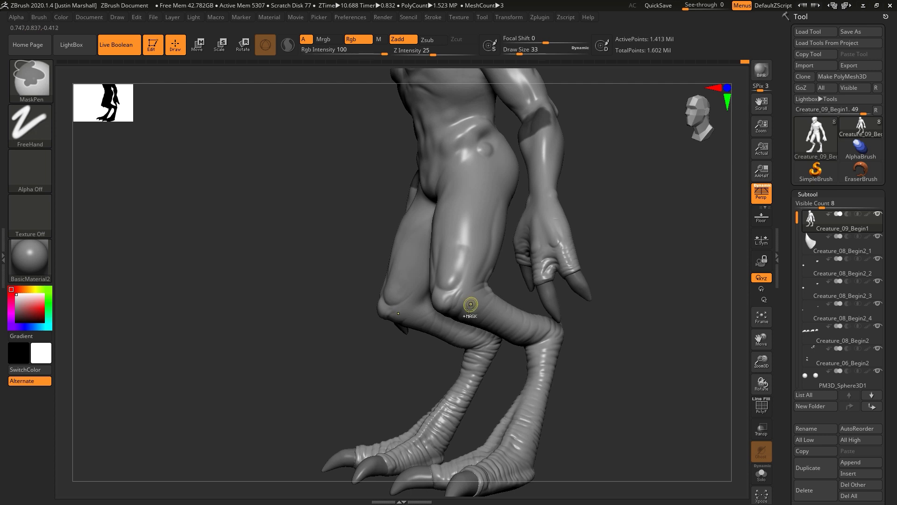
ctrl+drag(479, 270, 471, 267)
Step: Paint a mask band around the base of the creature's neck, from the throat over the shoulders towards the back
mouse_move(617, 130)
alt+mouse_down()
mouse_move(615, 242)
mouse_move(603, 208)
alt+mouse_up()
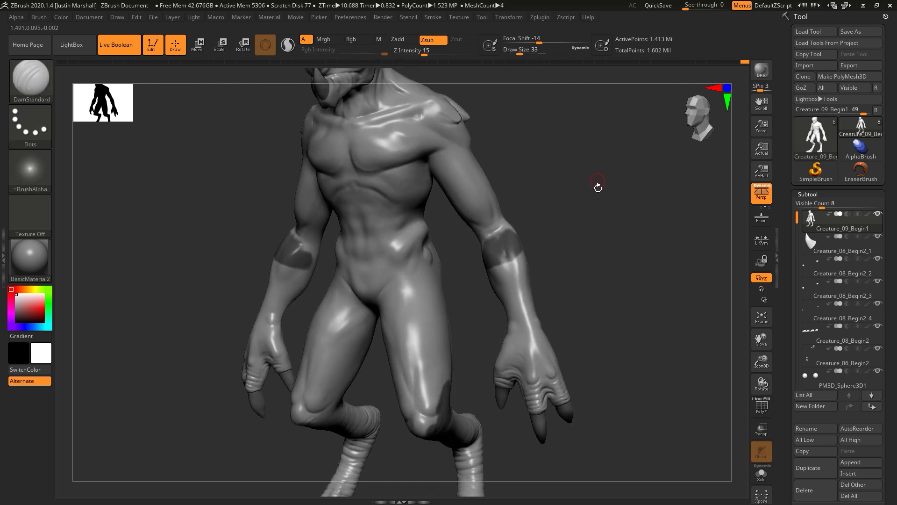
alt+drag(581, 187, 607, 249)
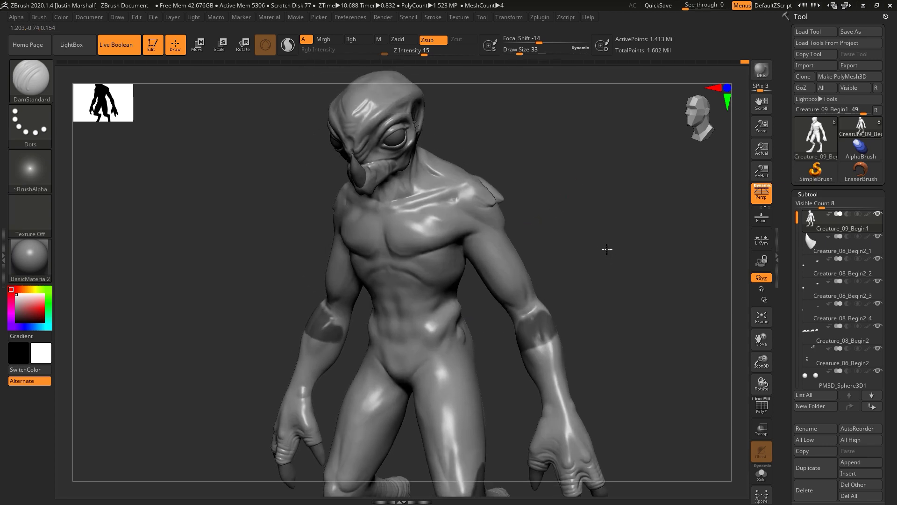
alt+drag(549, 176, 638, 392)
mouse_move(617, 222)
mouse_down()
mouse_move(566, 250)
mouse_move(567, 243)
mouse_move(584, 248)
mouse_move(564, 239)
mouse_up()
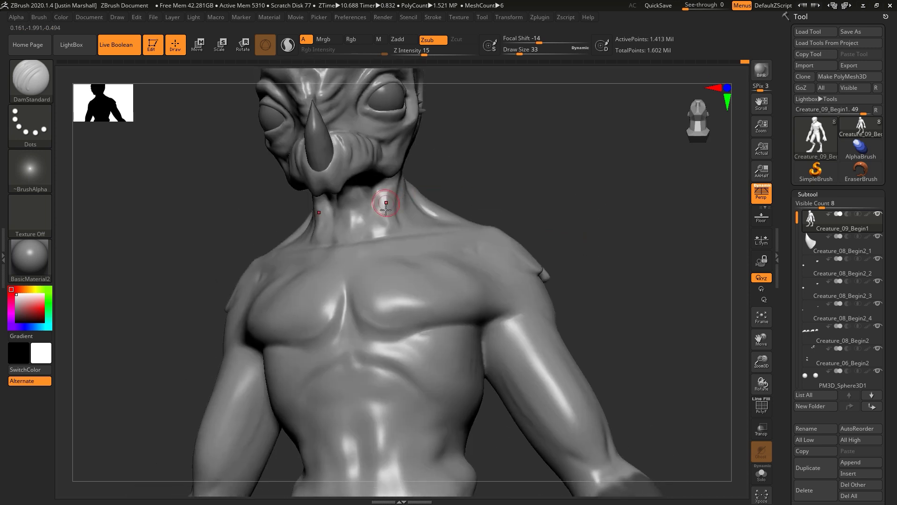
mouse_move(370, 222)
ctrl+mouse_down()
mouse_move(369, 209)
mouse_move(367, 235)
mouse_move(408, 216)
mouse_move(367, 252)
mouse_move(377, 232)
ctrl+mouse_up()
drag(602, 234, 533, 234)
ctrl+drag(403, 202, 421, 186)
drag(602, 210, 528, 215)
mouse_move(451, 161)
ctrl+mouse_down()
mouse_move(461, 153)
mouse_move(454, 183)
mouse_move(424, 207)
ctrl+mouse_up()
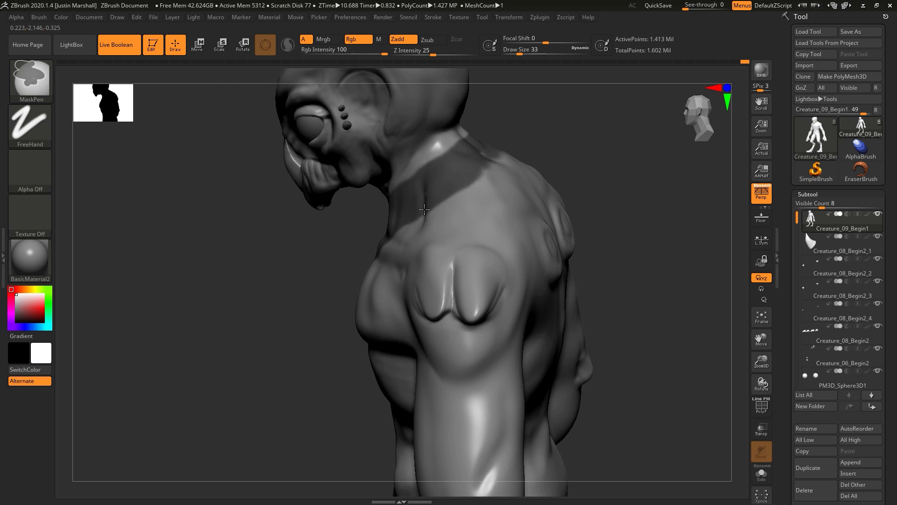
mouse_move(590, 149)
mouse_down()
mouse_move(545, 155)
mouse_move(524, 173)
mouse_up()
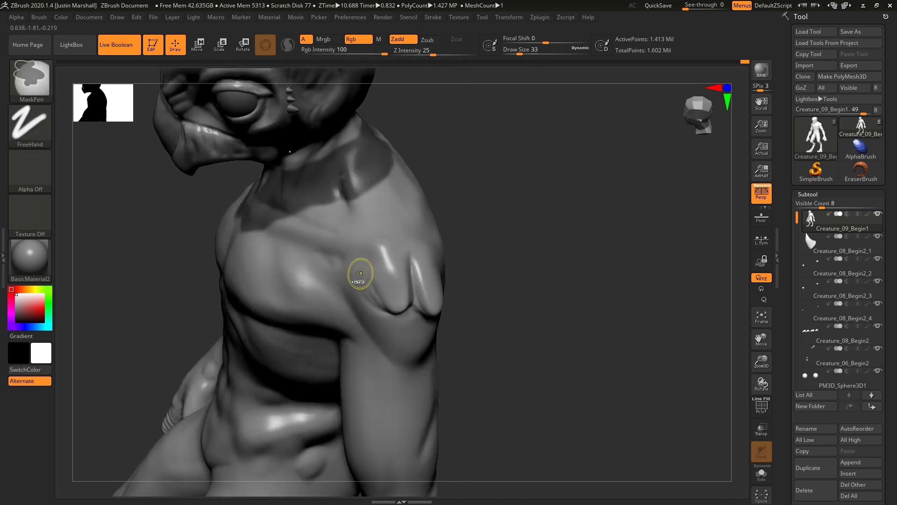
Step: Paint a mask outline around the shoulder plates, leaving the plates themselves unmasked
mouse_move(351, 287)
ctrl+mouse_down()
mouse_move(354, 261)
mouse_move(387, 217)
mouse_move(398, 217)
ctrl+mouse_up()
drag(492, 242, 427, 248)
mouse_move(388, 219)
ctrl+mouse_down()
mouse_move(448, 252)
mouse_move(399, 354)
ctrl+mouse_up()
drag(321, 406, 387, 397)
mouse_move(349, 269)
ctrl+mouse_down()
mouse_move(394, 355)
mouse_move(412, 356)
mouse_move(620, 114)
mouse_move(531, 148)
mouse_move(476, 188)
ctrl+mouse_up()
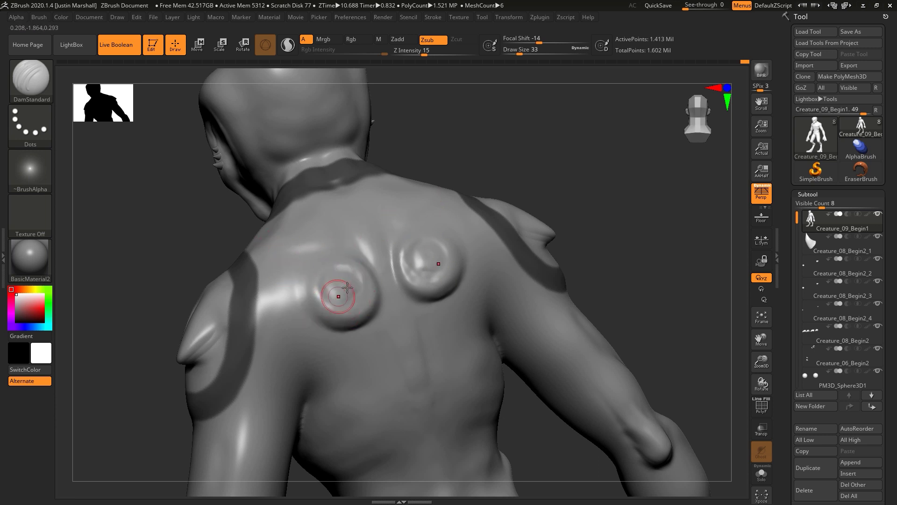
Step: Mask the upper back around the two round bumps, leaving the bumps unmasked
drag(508, 139, 491, 169)
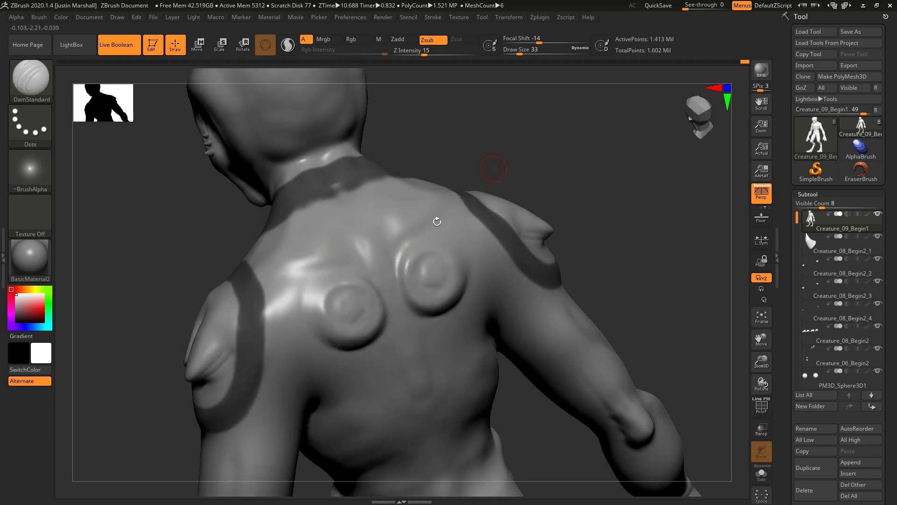
mouse_move(286, 286)
ctrl+mouse_down()
mouse_move(320, 252)
mouse_move(358, 250)
mouse_move(376, 264)
mouse_move(394, 306)
mouse_move(383, 341)
mouse_move(292, 337)
mouse_move(280, 299)
mouse_move(275, 309)
mouse_move(264, 250)
mouse_move(316, 219)
mouse_move(369, 224)
mouse_move(370, 240)
ctrl+mouse_up()
mouse_move(390, 211)
ctrl+mouse_down()
mouse_move(367, 194)
mouse_move(343, 195)
ctrl+mouse_up()
drag(418, 161, 491, 171)
ctrl+drag(286, 210, 219, 242)
mouse_move(491, 199)
mouse_down()
mouse_move(570, 161)
mouse_move(553, 211)
mouse_move(524, 229)
mouse_move(483, 234)
mouse_up()
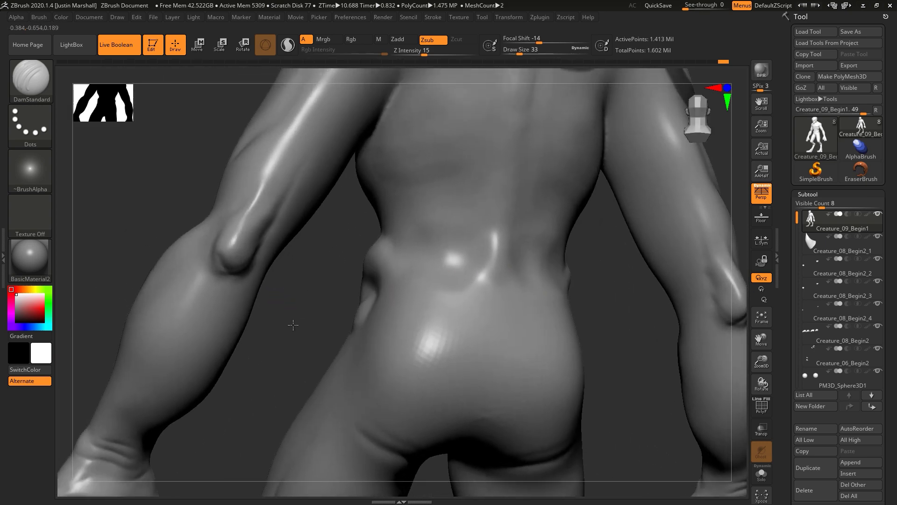
Step: Paint a mask ring around the bony elbow bumps, leaving the bumps unmasked
drag(290, 320, 303, 318)
mouse_move(260, 220)
ctrl+mouse_down()
mouse_move(224, 261)
mouse_move(278, 300)
mouse_move(298, 218)
mouse_move(276, 211)
ctrl+mouse_up()
mouse_move(200, 202)
alt+mouse_down()
mouse_move(171, 203)
mouse_move(215, 201)
alt+mouse_up()
Step: Fill in the mask over the middle and lower back and onto the backs of the upper arms
drag(583, 176, 560, 182)
alt+drag(561, 183, 568, 281)
mouse_move(331, 191)
ctrl+mouse_down()
mouse_move(323, 220)
mouse_move(343, 224)
mouse_move(355, 262)
mouse_move(376, 275)
mouse_move(399, 246)
mouse_move(383, 327)
mouse_move(369, 346)
mouse_move(357, 310)
ctrl+mouse_up()
mouse_move(341, 227)
ctrl+mouse_down()
mouse_move(323, 245)
mouse_move(327, 195)
mouse_move(290, 250)
mouse_move(321, 280)
mouse_move(348, 348)
mouse_move(357, 349)
ctrl+mouse_up()
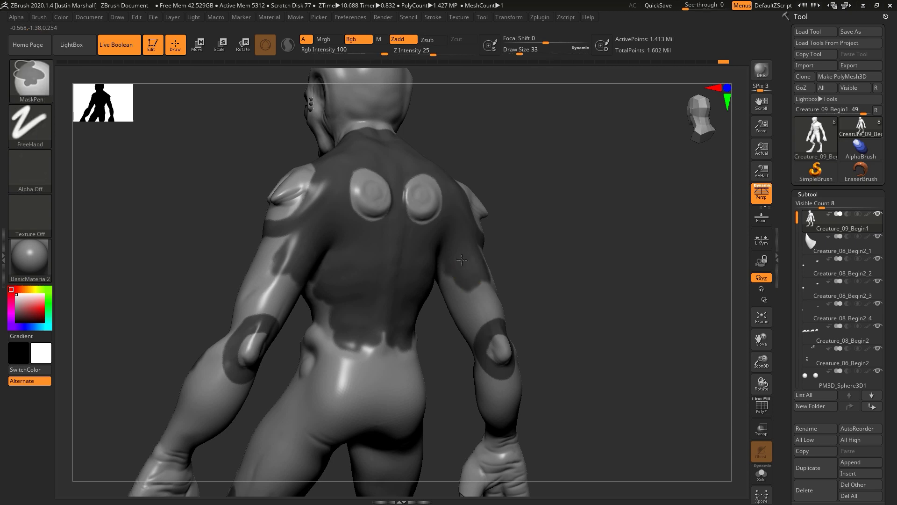
Step: Extend the mask across the chest between the neck and the shoulder plates
mouse_move(516, 257)
mouse_down()
mouse_move(555, 256)
mouse_move(578, 140)
mouse_move(522, 198)
mouse_move(544, 222)
mouse_up()
mouse_move(472, 263)
ctrl+mouse_down()
mouse_move(460, 280)
mouse_move(432, 282)
mouse_move(400, 347)
mouse_move(481, 299)
mouse_move(452, 353)
ctrl+mouse_up()
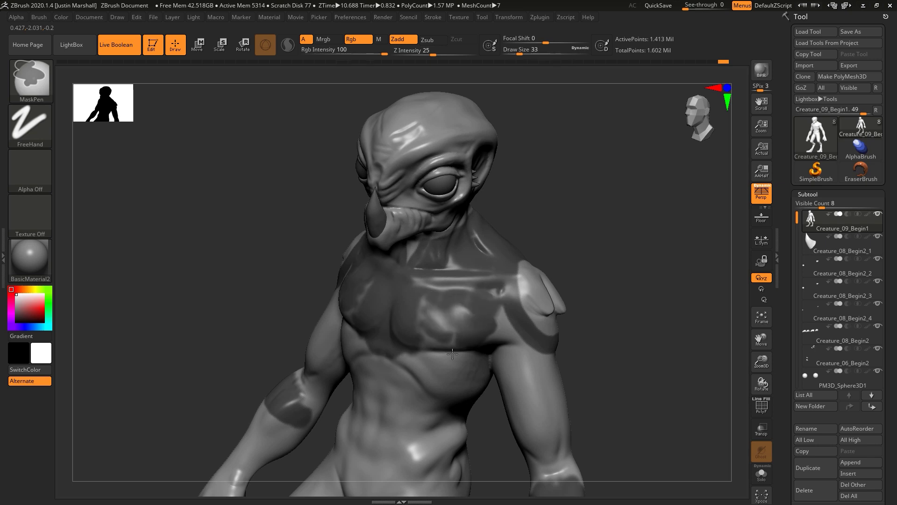
alt+drag(629, 251, 495, 248)
alt+drag(542, 328, 570, 210)
ctrl+drag(339, 268, 390, 274)
Step: Fill the mask over the remaining torso, upper arms, hips and thighs to cover the whole suit area
mouse_move(442, 261)
mouse_down()
mouse_move(406, 220)
mouse_move(271, 332)
mouse_move(283, 286)
mouse_move(383, 316)
mouse_move(450, 260)
mouse_move(400, 320)
mouse_move(420, 350)
mouse_move(642, 300)
mouse_move(547, 234)
mouse_up()
mouse_move(306, 299)
ctrl+mouse_down()
mouse_move(320, 366)
mouse_move(326, 316)
mouse_move(411, 299)
ctrl+mouse_up()
mouse_move(411, 299)
mouse_down()
mouse_move(441, 305)
mouse_move(498, 348)
mouse_move(557, 336)
mouse_move(439, 252)
mouse_move(407, 285)
mouse_up()
mouse_move(281, 299)
mouse_down()
mouse_move(355, 299)
mouse_move(346, 348)
mouse_up()
drag(280, 348, 374, 346)
mouse_move(435, 327)
ctrl+mouse_down()
mouse_move(413, 339)
mouse_move(414, 355)
ctrl+mouse_up()
mouse_move(345, 357)
mouse_down()
mouse_move(381, 352)
mouse_move(374, 322)
mouse_move(467, 290)
mouse_move(439, 271)
mouse_up()
mouse_move(411, 308)
ctrl+mouse_down()
mouse_move(401, 275)
mouse_move(394, 356)
ctrl+mouse_up()
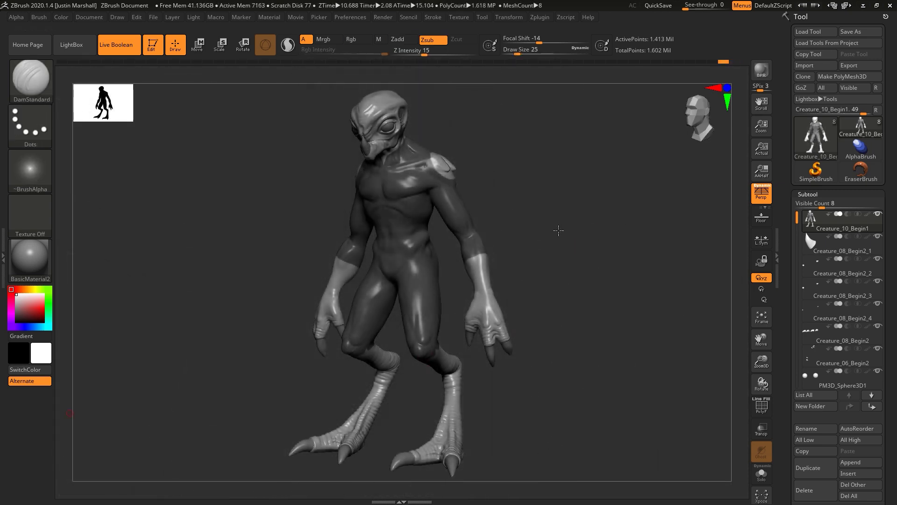
Step: Inspect the mask's coverage and borders at the knees, forearms, elbows, back and shoulders
drag(555, 234, 594, 142)
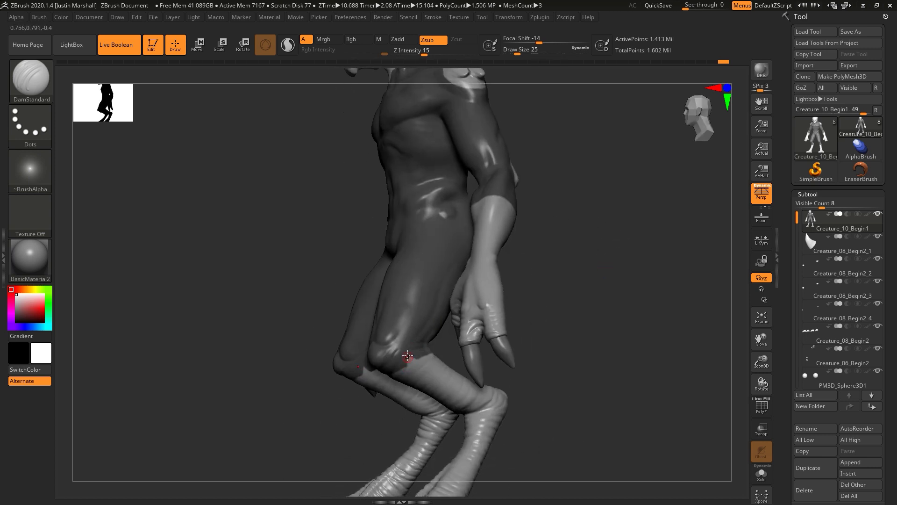
drag(564, 200, 506, 240)
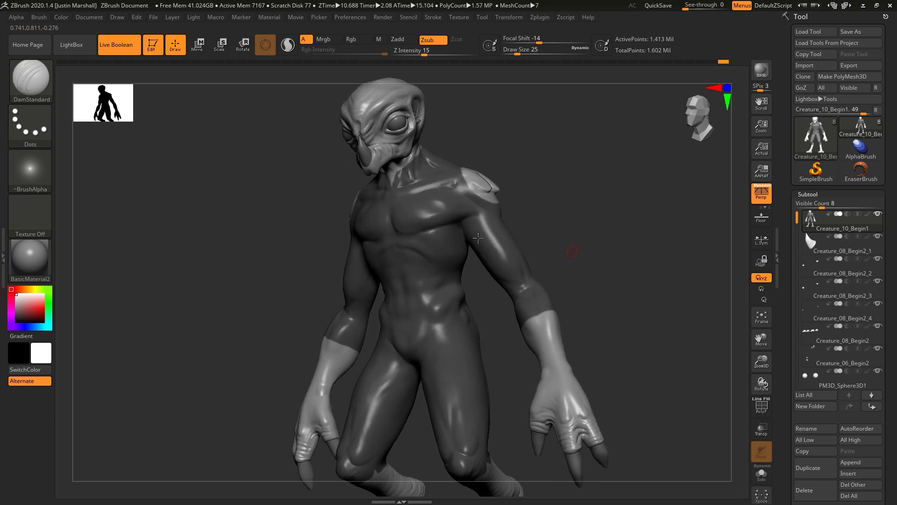
drag(569, 225, 502, 219)
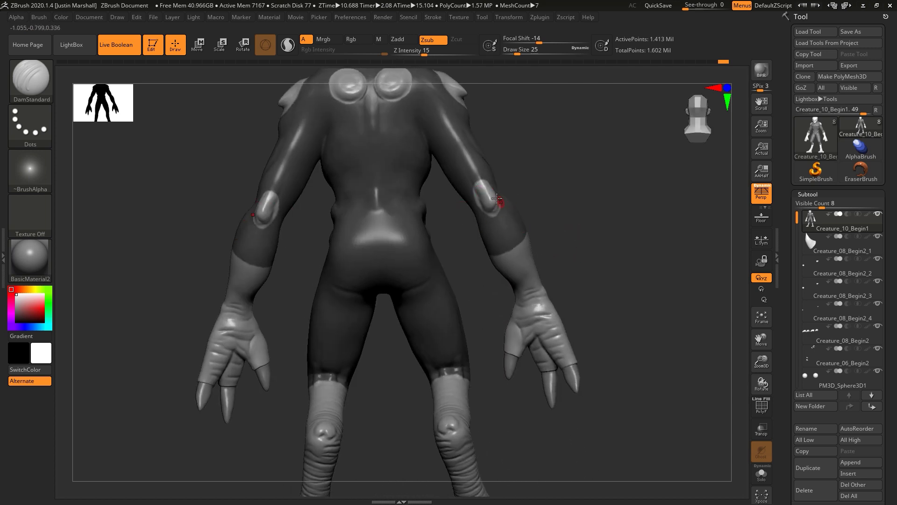
drag(547, 177, 579, 246)
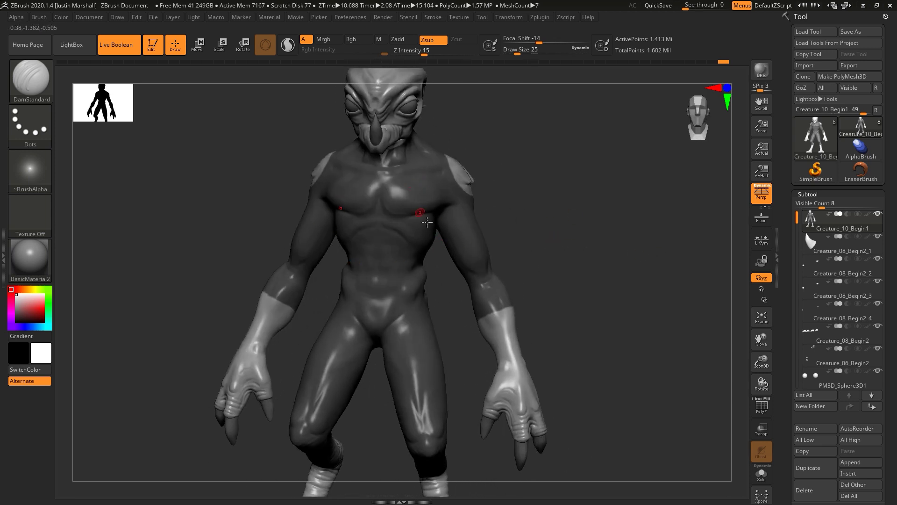
drag(467, 199, 482, 188)
drag(554, 250, 595, 233)
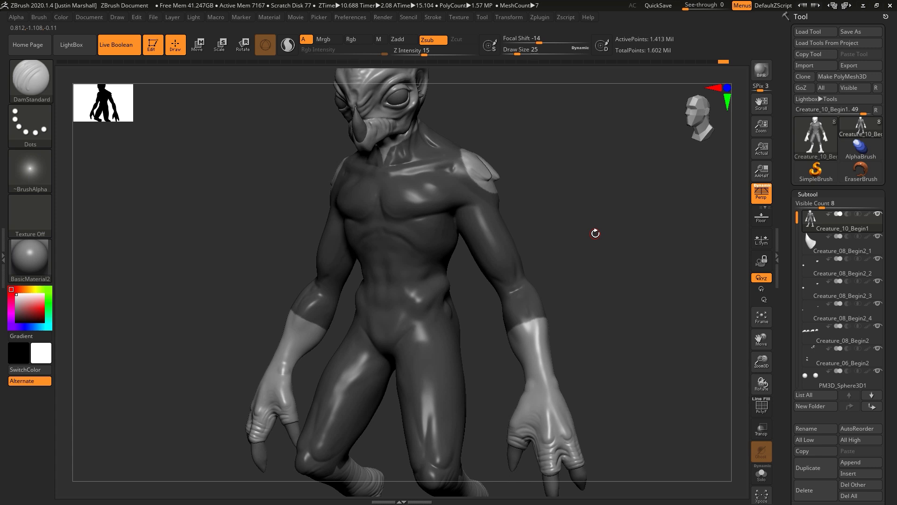
Step: Extract the masked area as a new subtool with 0.005 thickness, smoothing 50, TBorder on and Double off
drag(789, 272, 805, 16)
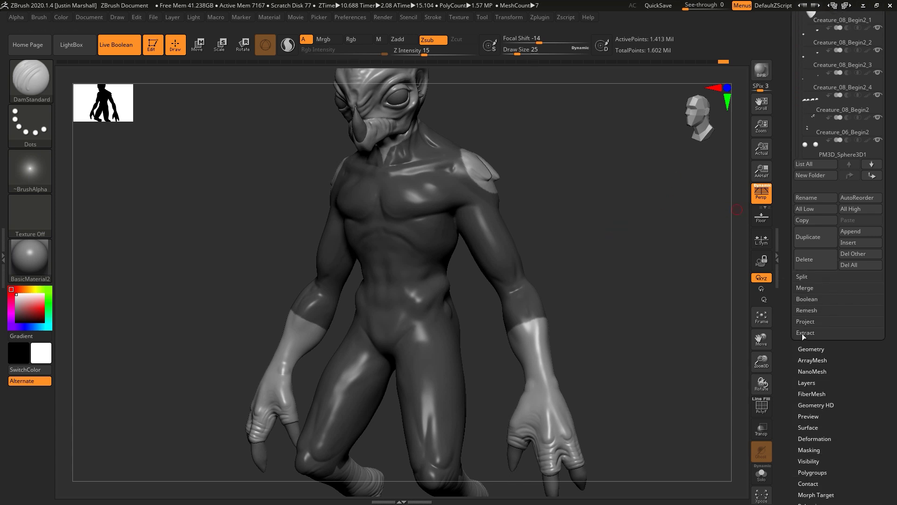
click(803, 333)
drag(785, 318, 786, 277)
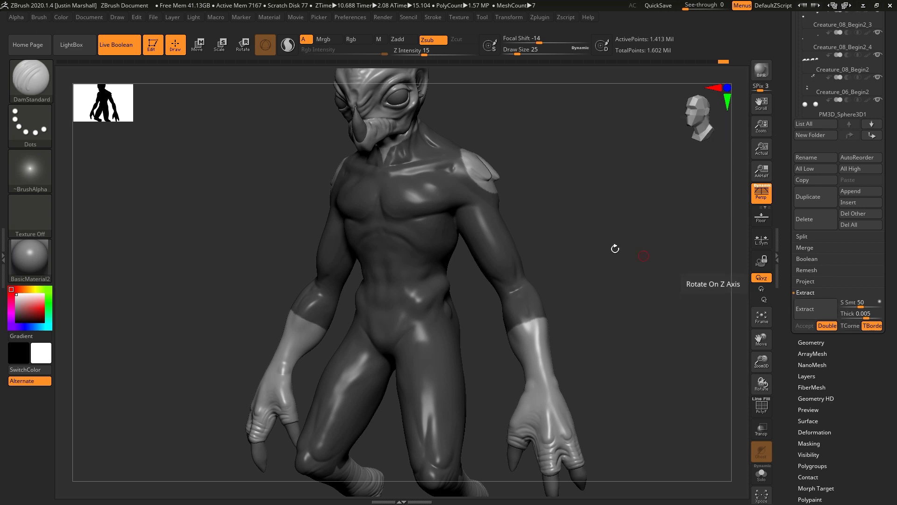
drag(593, 240, 633, 298)
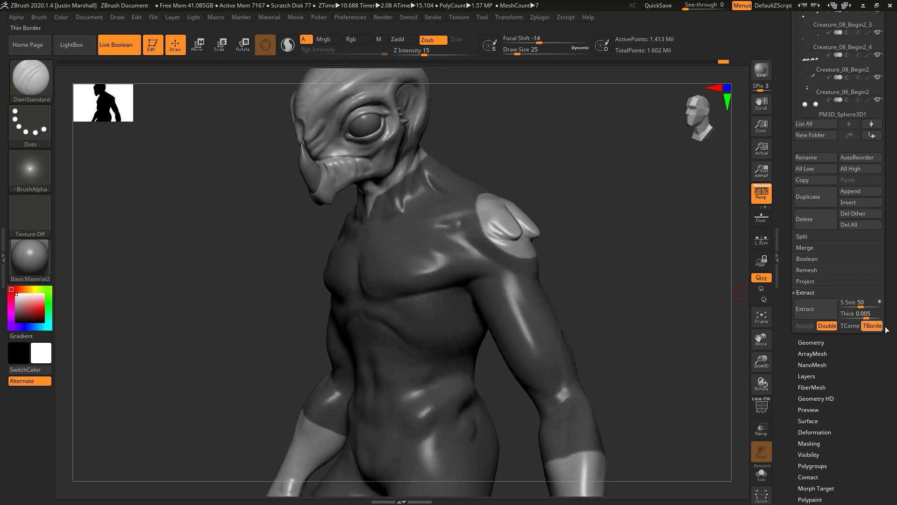
click(827, 326)
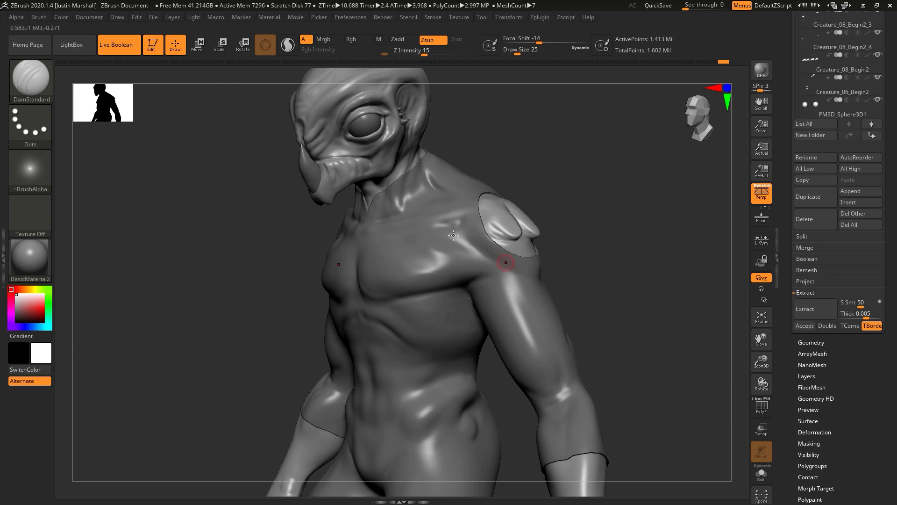
click(804, 327)
drag(785, 181, 786, 263)
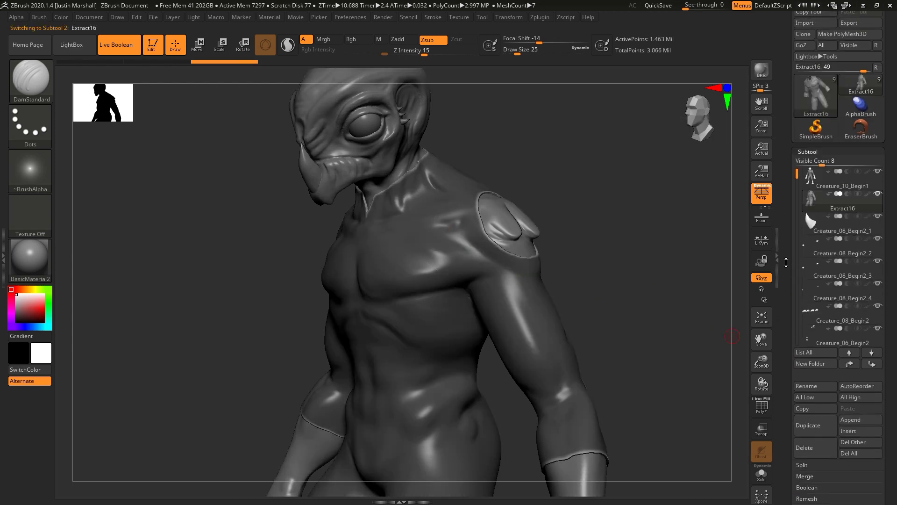
mouse_move(841, 205)
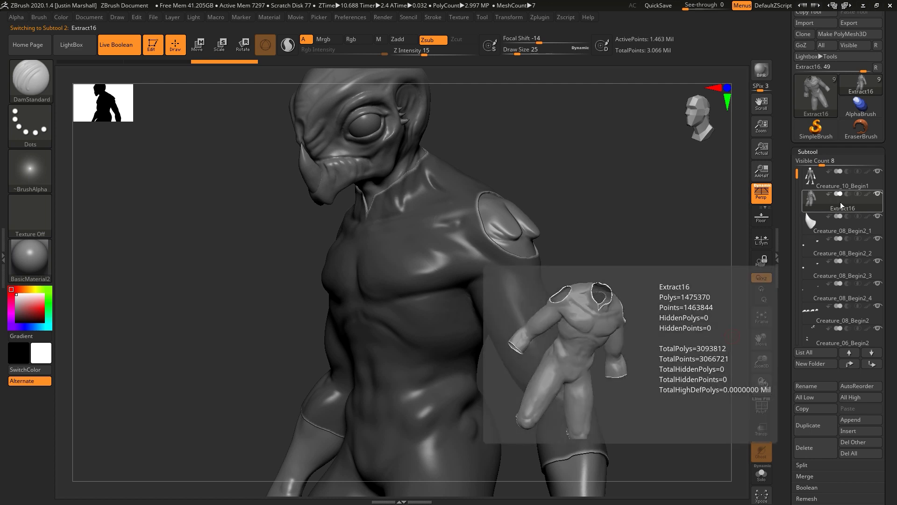
Step: Clear the mask from the extracted suit
key(ctrl)
ctrl+drag(591, 217, 607, 243)
mouse_move(624, 280)
mouse_down()
mouse_move(653, 288)
mouse_move(628, 290)
mouse_up()
Step: Open the extracted suit's DynaMesh settings and its resolution value
drag(789, 235, 784, 129)
click(811, 360)
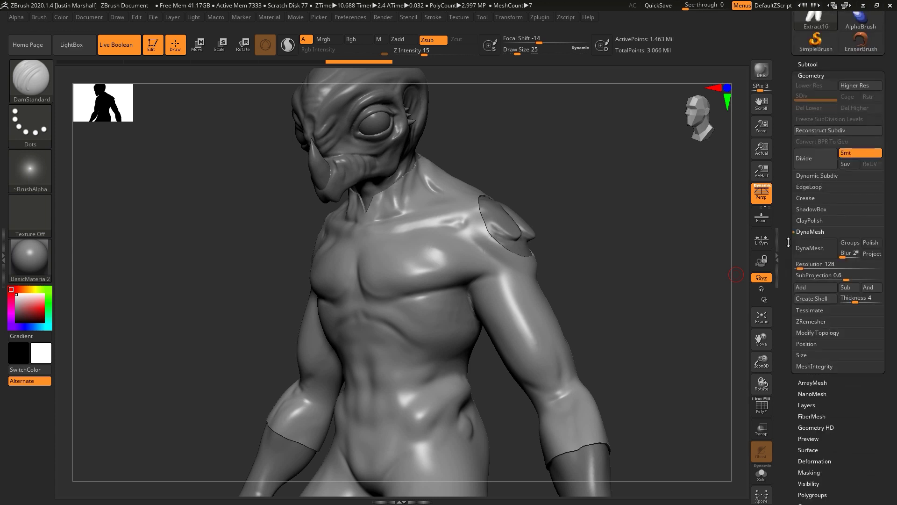
click(822, 264)
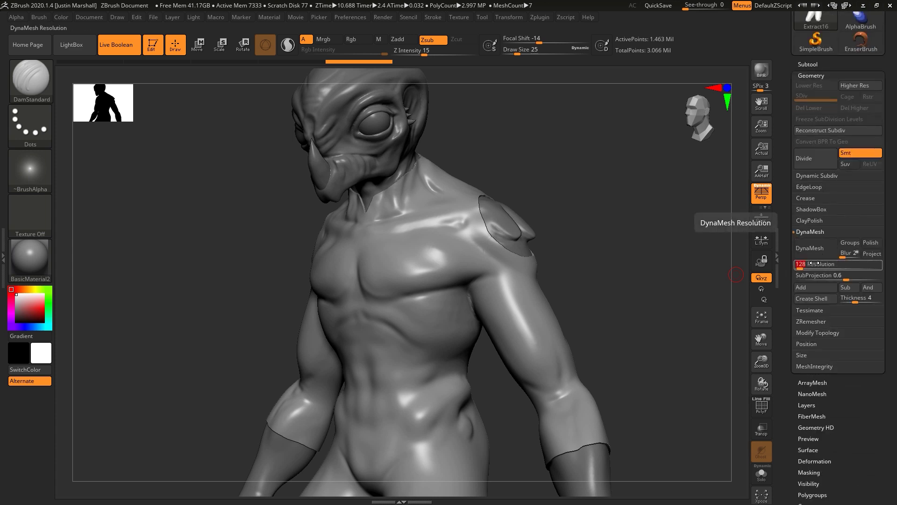
mouse_move(626, 231)
mouse_down()
mouse_move(650, 230)
mouse_move(634, 235)
mouse_up()
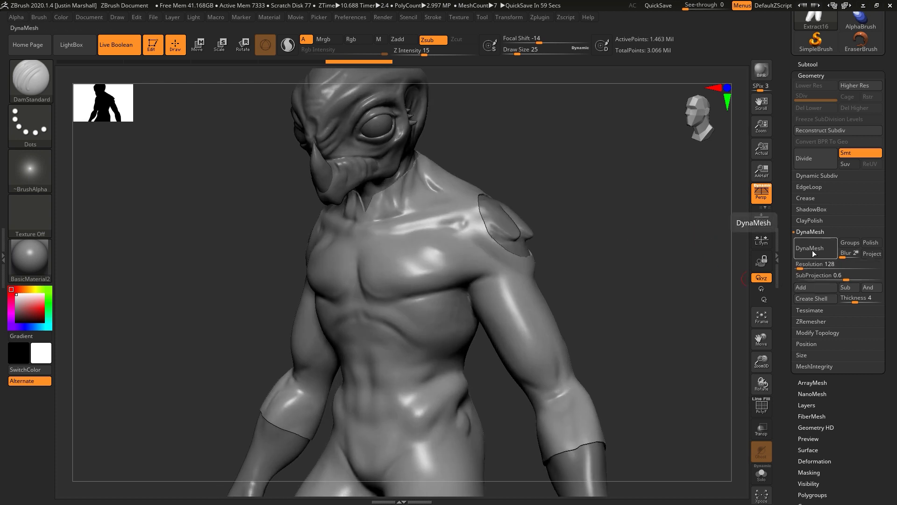
Step: Smooth the suit's edge around the shoulder plate openings
drag(584, 269, 562, 268)
drag(541, 181, 519, 168)
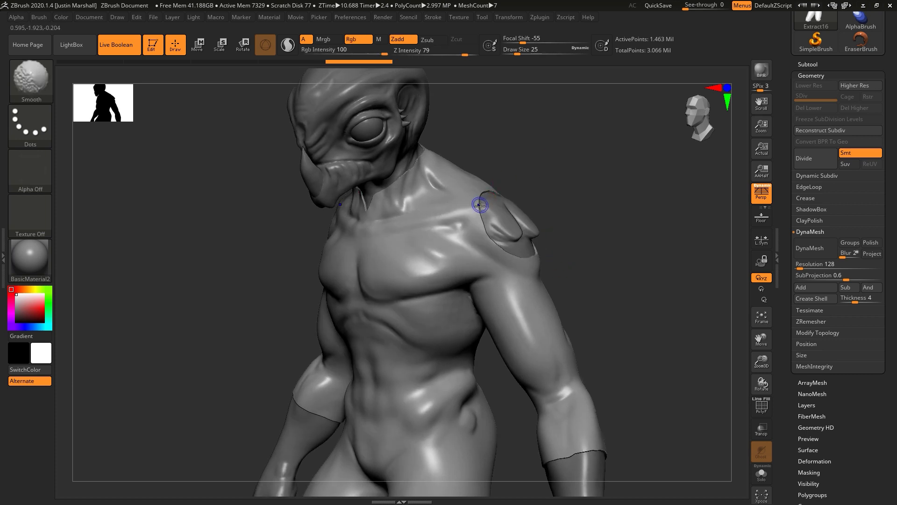
shift+drag(485, 231, 497, 254)
drag(537, 182, 519, 187)
shift+drag(529, 192, 538, 216)
shift+drag(485, 250, 491, 257)
Step: Smooth the edges of the suit's sleeve cuffs on the forearms
mouse_move(654, 233)
mouse_down()
mouse_move(602, 229)
mouse_move(615, 212)
mouse_up()
mouse_move(425, 252)
alt+mouse_down()
mouse_move(379, 122)
mouse_move(432, 253)
mouse_move(484, 255)
alt+mouse_up()
mouse_move(399, 273)
mouse_down()
mouse_move(450, 278)
mouse_move(508, 344)
mouse_move(472, 337)
mouse_up()
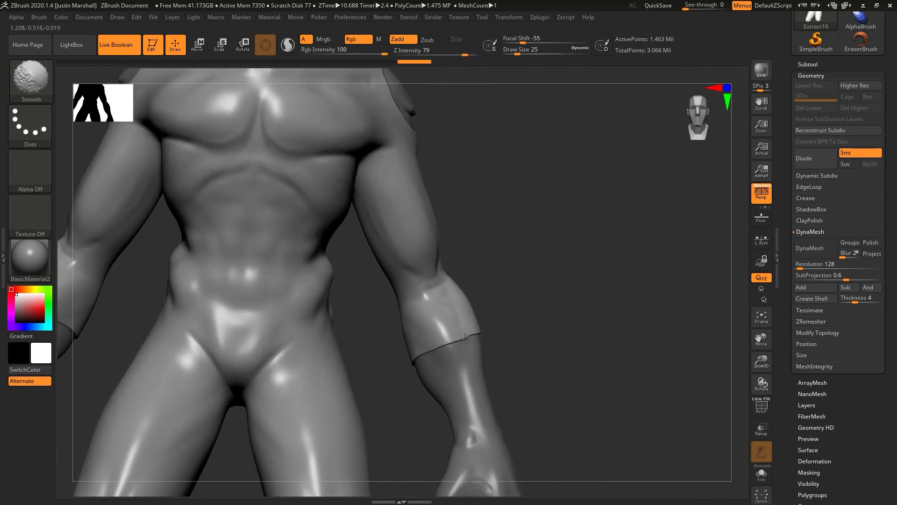
shift+drag(424, 360, 423, 358)
mouse_move(547, 319)
mouse_down()
mouse_move(439, 308)
mouse_move(528, 294)
mouse_up()
mouse_move(538, 140)
alt+mouse_down()
mouse_move(573, 259)
mouse_move(547, 229)
alt+mouse_up()
shift+drag(346, 281, 360, 277)
Step: Smooth the suit's lower edges around the legs
alt+drag(555, 384, 605, 265)
alt+drag(573, 397, 575, 197)
mouse_move(584, 337)
mouse_down()
mouse_move(572, 299)
mouse_move(478, 313)
mouse_up()
shift+drag(520, 286, 533, 307)
shift+drag(346, 393, 348, 387)
alt+drag(593, 413, 595, 373)
drag(607, 343, 631, 270)
Step: Increase the brush size to 83 and smooth the suit's surface under the chest and around the armpits
alt+drag(631, 187, 627, 334)
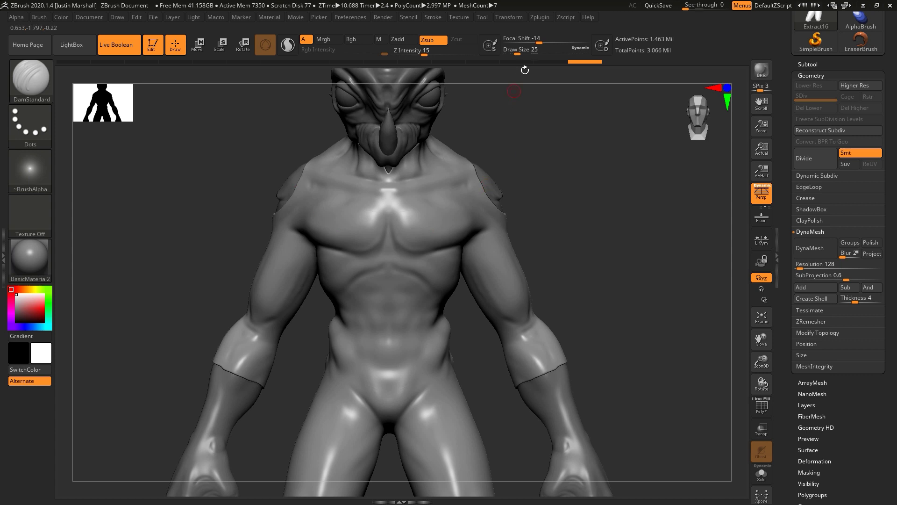
drag(579, 201, 528, 220)
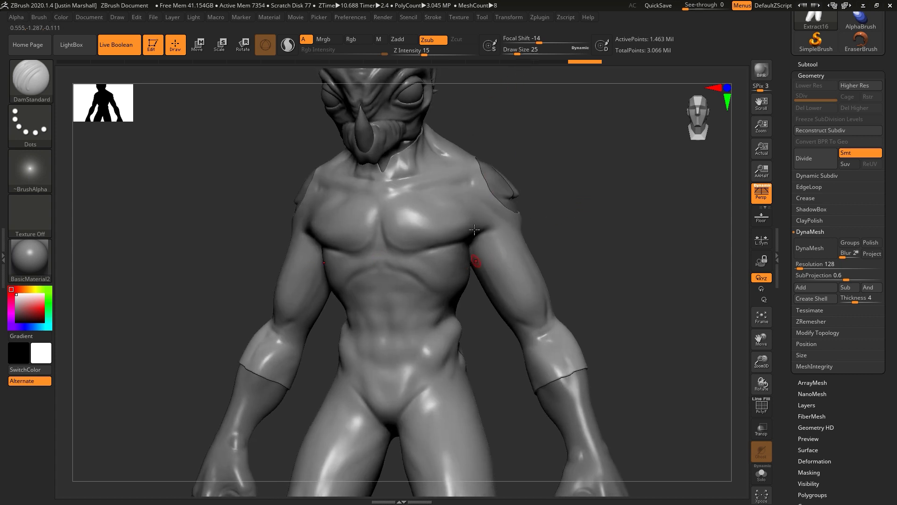
click(528, 53)
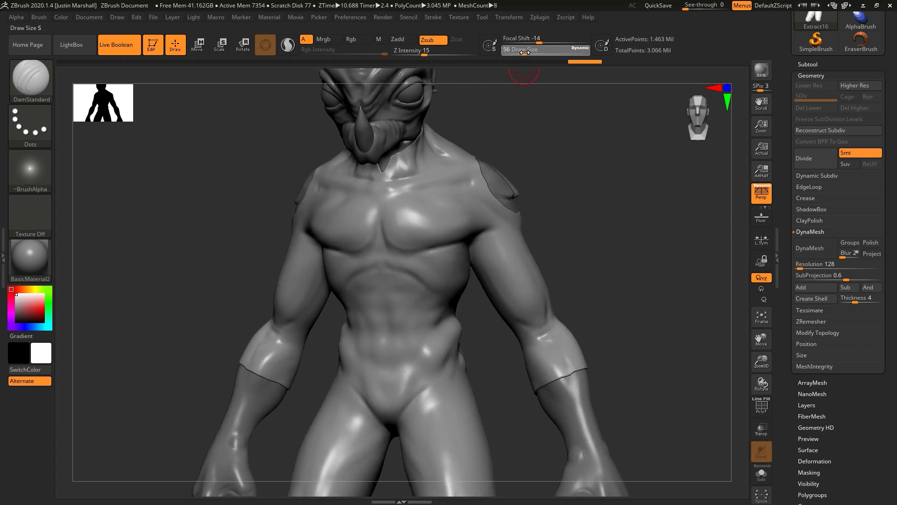
shift+drag(391, 275, 402, 280)
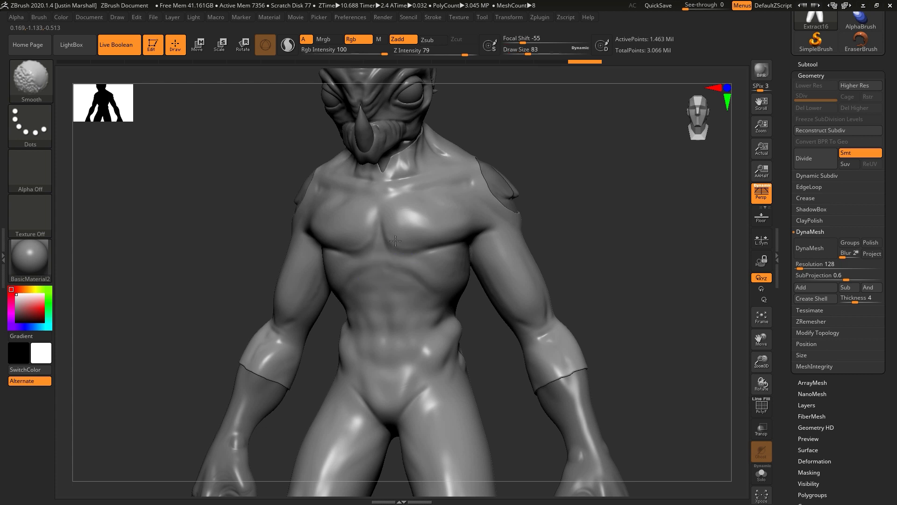
shift+drag(448, 250, 456, 273)
shift+drag(471, 273, 463, 251)
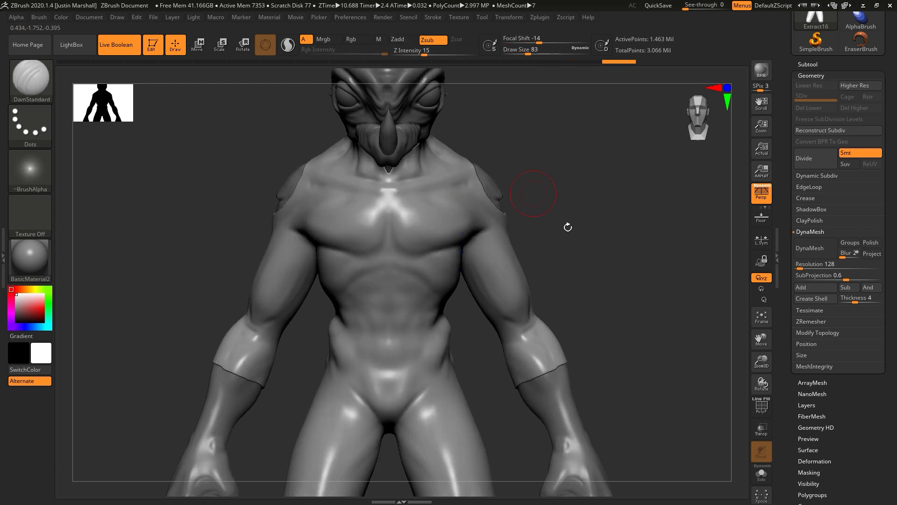
Step: Smooth the suit's upper arm and abdomen, raising the Smooth brush's Z Intensity to 93
drag(567, 226, 528, 242)
shift+drag(493, 274, 557, 330)
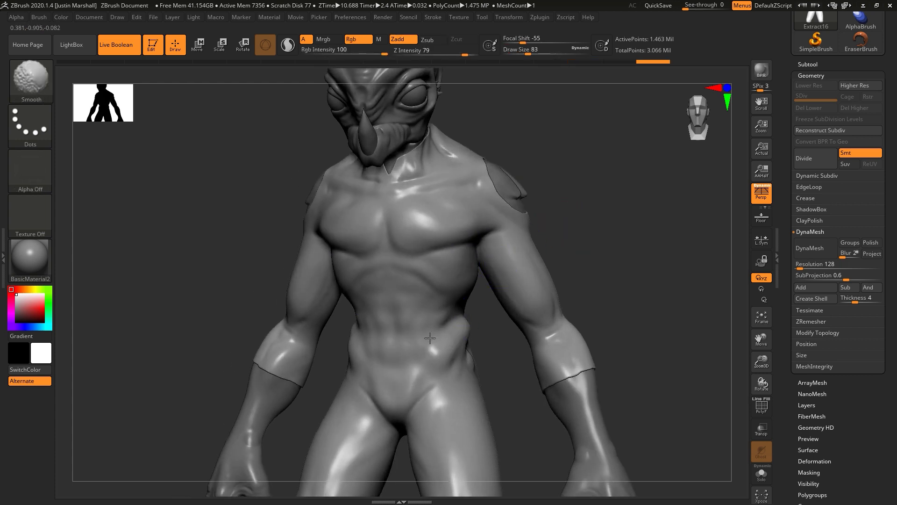
shift+drag(404, 303, 403, 322)
shift+click(471, 52)
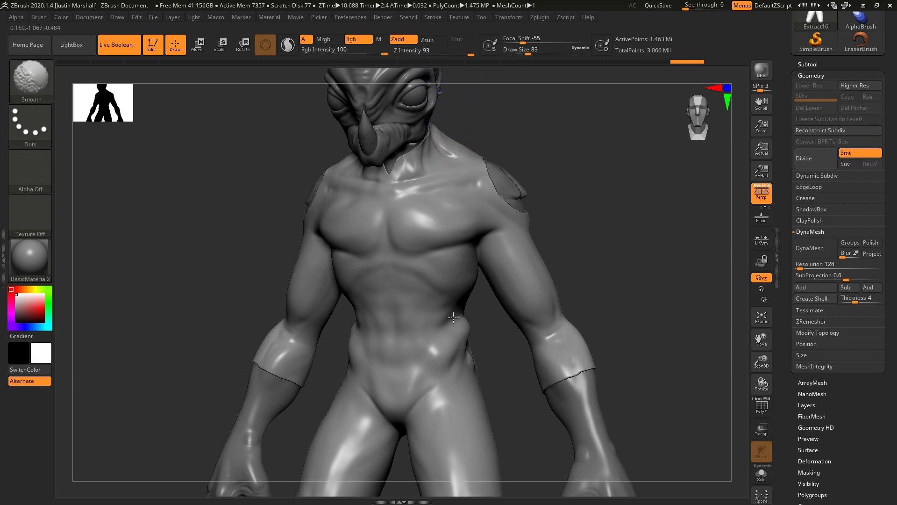
shift+drag(429, 422, 434, 416)
Step: Smooth the suit's surface over the thigh and lower torso
alt+drag(492, 336, 481, 201)
shift+drag(462, 344, 451, 407)
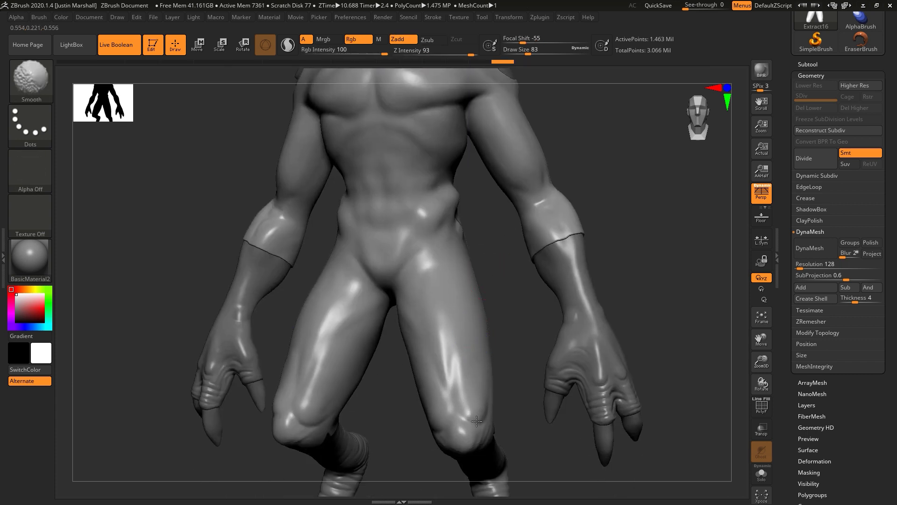
shift+drag(407, 175, 411, 180)
Step: Smooth the muscle definition on the suit's upper abdomen and between the pectorals
alt+drag(613, 202, 603, 282)
shift+drag(403, 267, 385, 226)
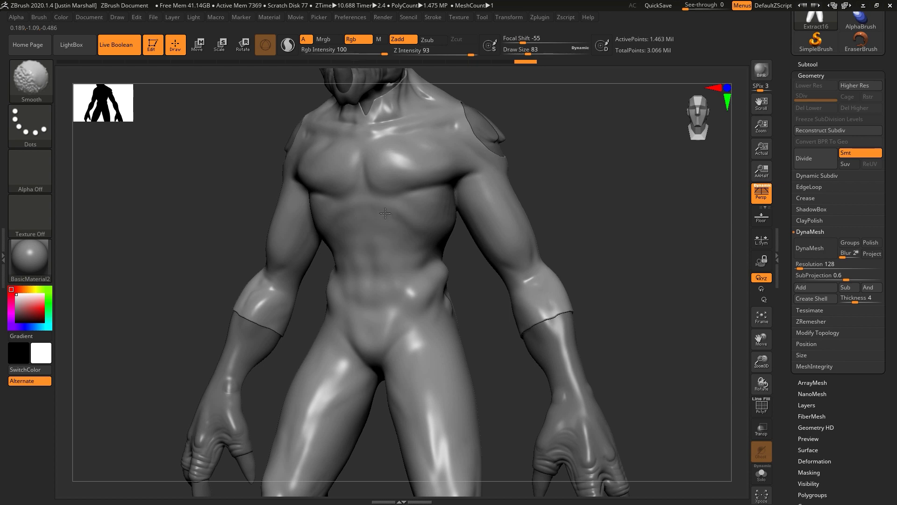
shift+drag(405, 250, 366, 224)
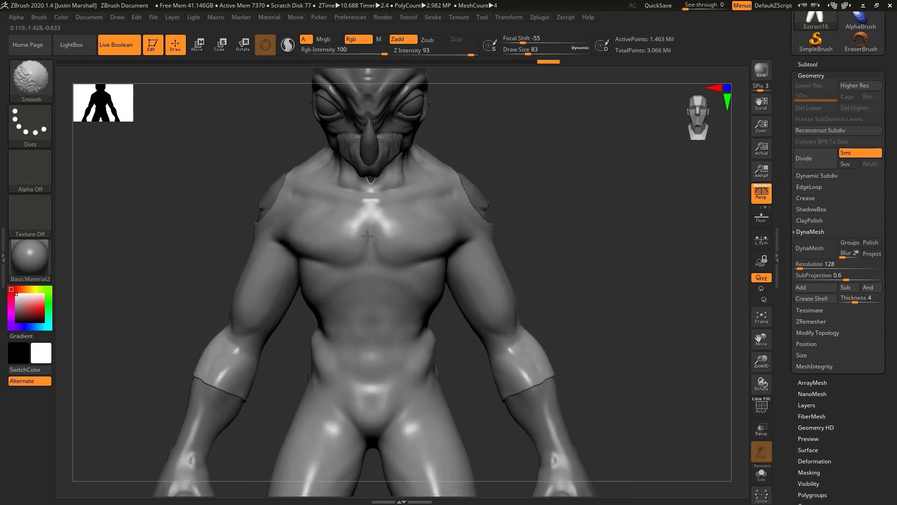
shift+drag(365, 224, 374, 227)
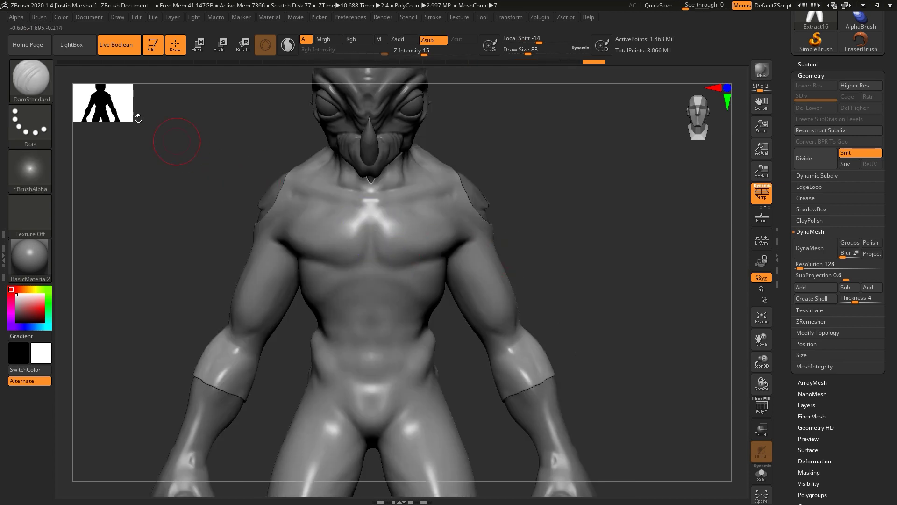
Step: Switch to the Standard brush with a draw size of 44 and a Z Intensity of 12
click(37, 83)
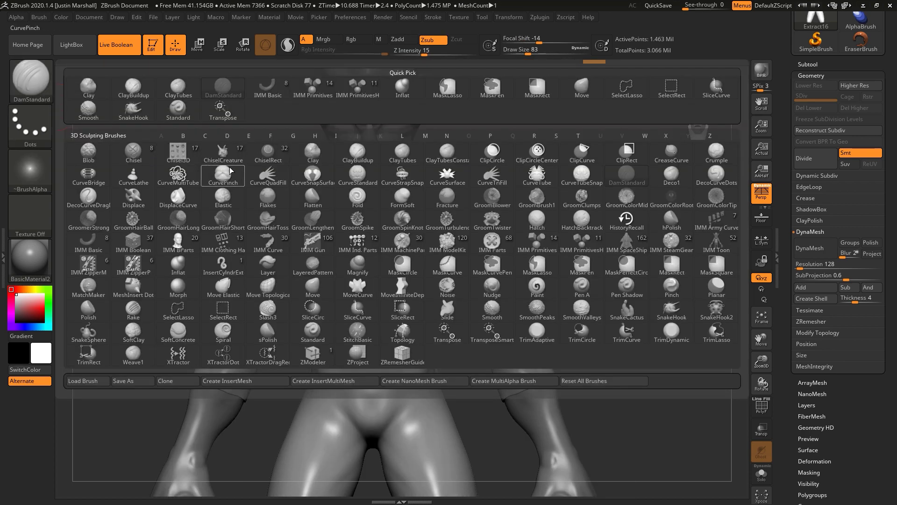
key(s)
key(t)
mouse_move(654, 187)
mouse_down()
mouse_move(605, 195)
mouse_move(601, 243)
mouse_up()
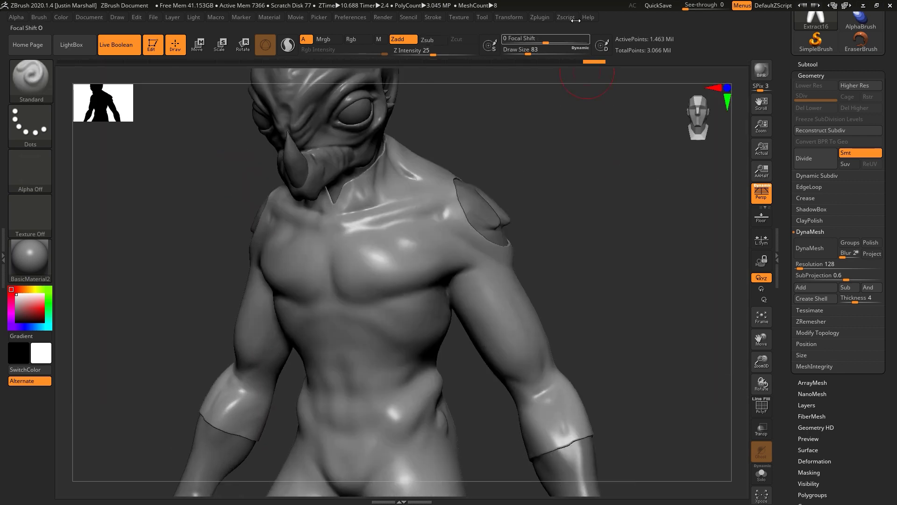
click(507, 17)
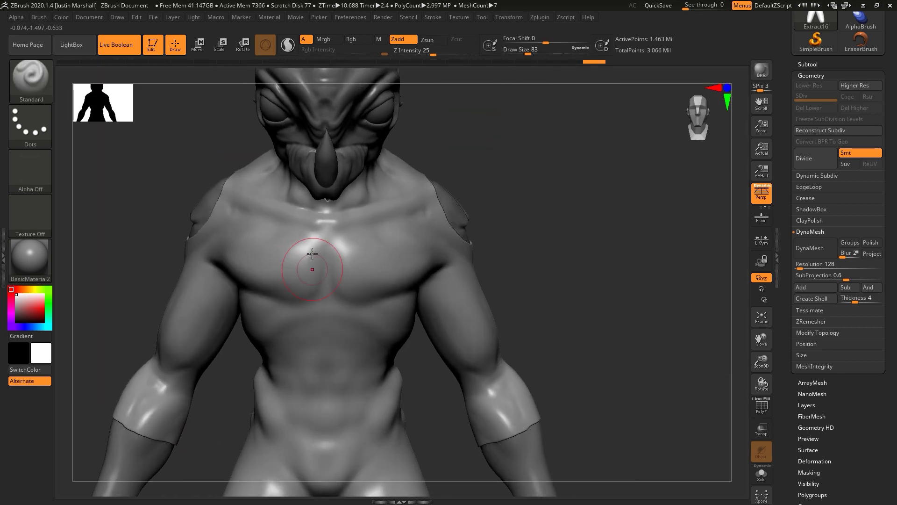
drag(528, 54, 522, 54)
drag(433, 54, 421, 54)
Step: Sculpt soft fabric wrinkles diagonally across the suit's chest and upper abdomen, smoothing the strokes below the chest
drag(292, 268, 346, 282)
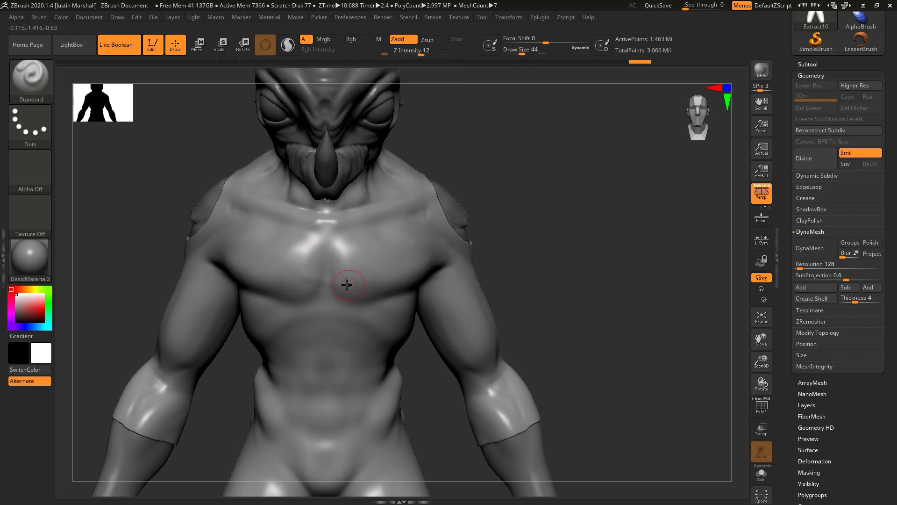
mouse_move(281, 266)
mouse_down()
mouse_move(345, 282)
mouse_move(333, 267)
mouse_move(349, 301)
mouse_move(384, 311)
mouse_up()
drag(517, 249, 483, 237)
shift+drag(353, 298, 392, 310)
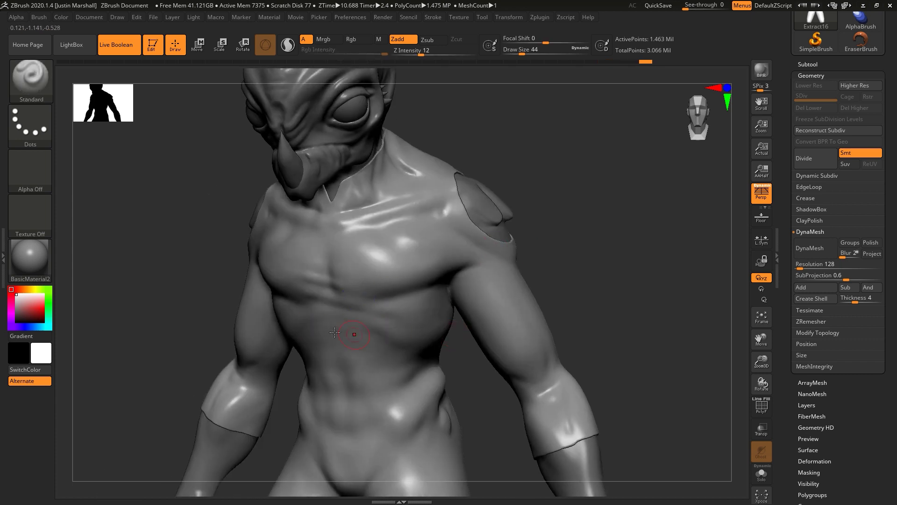
mouse_move(366, 335)
mouse_down()
mouse_move(406, 341)
mouse_move(323, 346)
mouse_up()
drag(395, 352, 412, 344)
Step: Sculpt overlapping fabric folds across the suit's abdomen and along the side of the waist
mouse_move(465, 366)
alt+mouse_down()
mouse_move(462, 294)
mouse_move(437, 293)
mouse_move(414, 310)
alt+mouse_up()
drag(431, 274, 426, 321)
mouse_move(472, 273)
mouse_down()
mouse_move(446, 270)
mouse_move(410, 315)
mouse_up()
drag(427, 255, 410, 315)
mouse_move(464, 306)
mouse_down()
mouse_move(428, 292)
mouse_move(412, 309)
mouse_up()
mouse_move(445, 265)
mouse_down()
mouse_move(275, 283)
mouse_move(290, 269)
mouse_up()
mouse_move(300, 324)
mouse_down()
mouse_move(301, 303)
mouse_move(318, 306)
mouse_up()
Step: Add more fabric folds along the ribs and waist on the suit's side and soften them
drag(540, 202, 484, 206)
mouse_move(455, 246)
mouse_down()
mouse_move(436, 278)
mouse_move(439, 301)
mouse_up()
drag(412, 336, 413, 341)
mouse_move(315, 319)
mouse_down()
mouse_move(315, 307)
mouse_move(374, 321)
mouse_up()
mouse_move(570, 262)
mouse_down()
mouse_move(517, 264)
mouse_move(457, 285)
mouse_up()
shift+drag(290, 333, 280, 314)
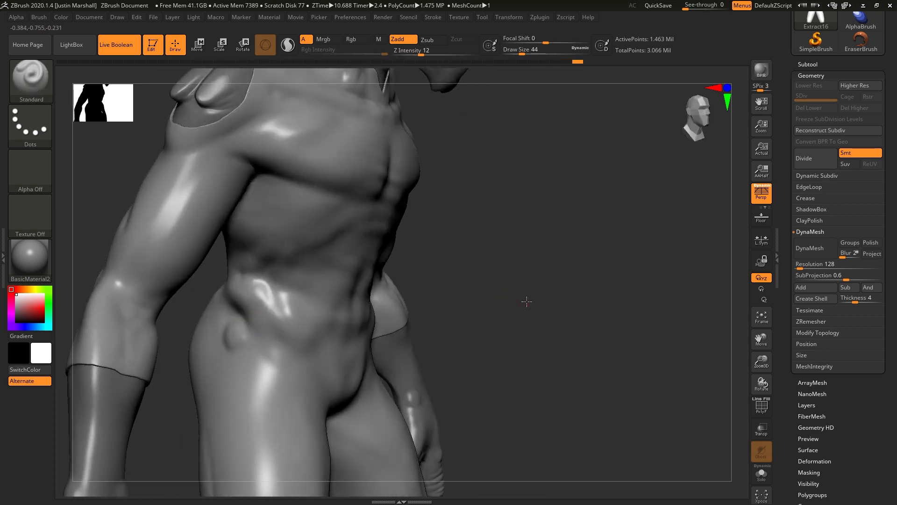
Step: Sculpt fabric wrinkles on the back of the suit around the hip and buttock
drag(527, 300, 617, 300)
drag(432, 299, 467, 299)
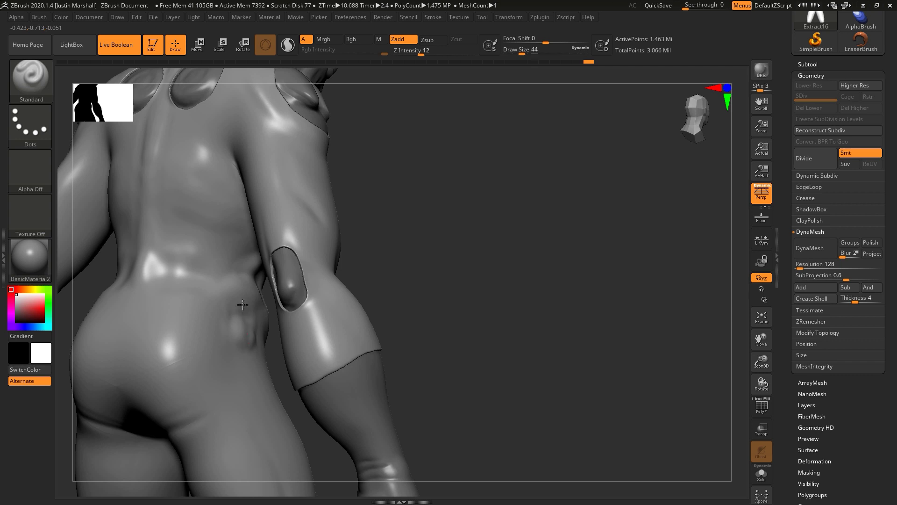
drag(225, 380, 230, 405)
drag(448, 292, 538, 261)
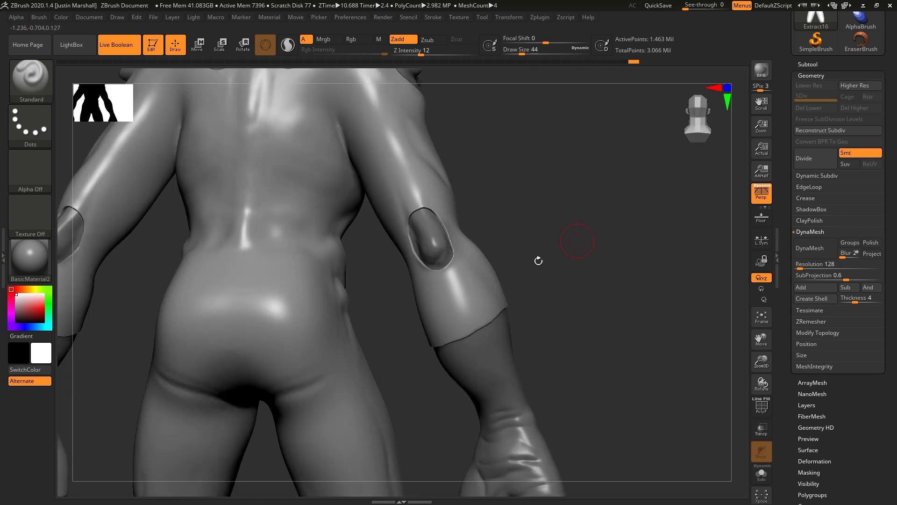